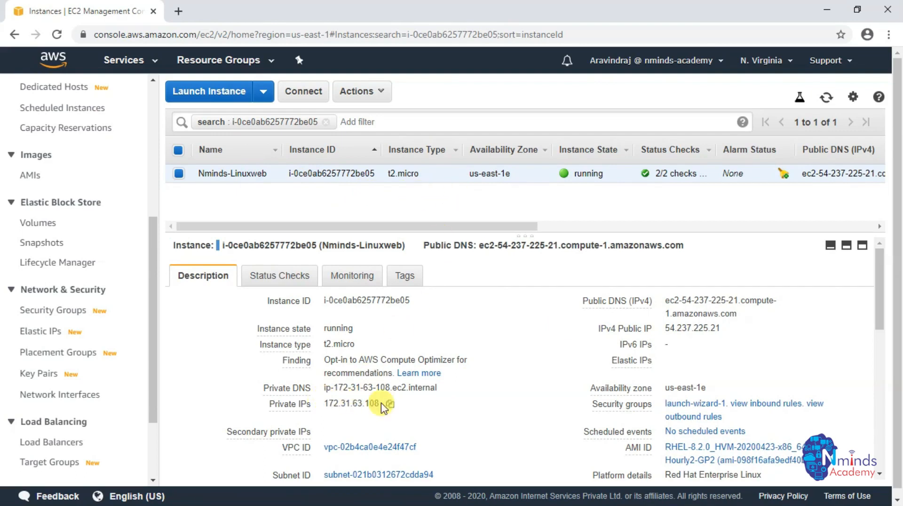
Copy the Nminds-Linuxweb instance's IPv4 public IP, open 54.237.225.21 in a new browser tab and look through the website.
mouse_move(620, 388)
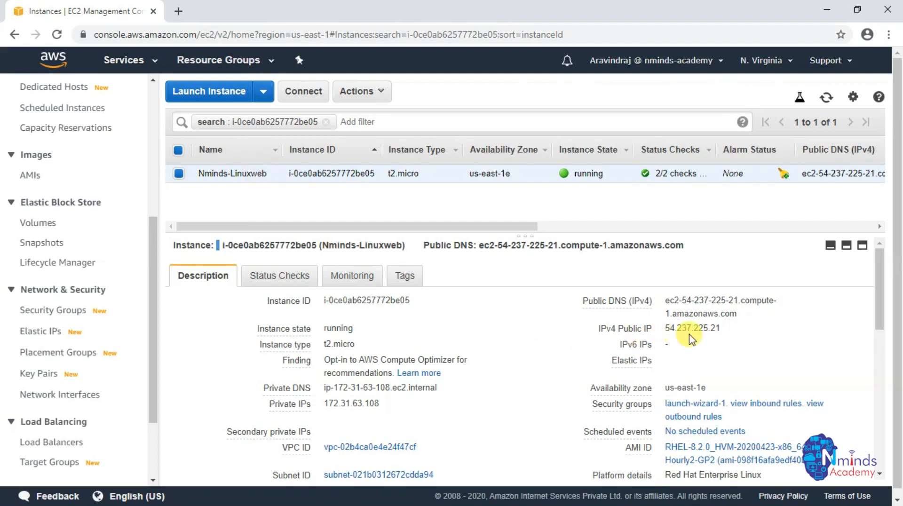
left_click(730, 329)
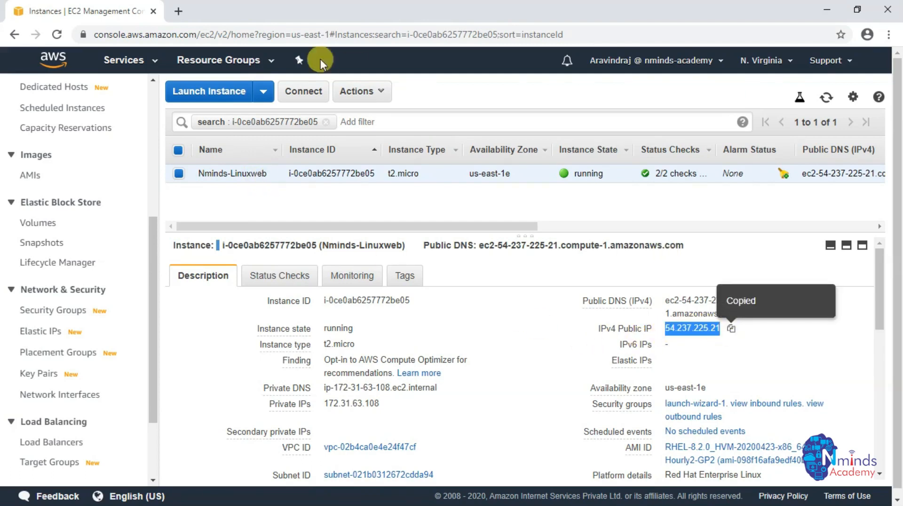
left_click(178, 11)
right_click(175, 33)
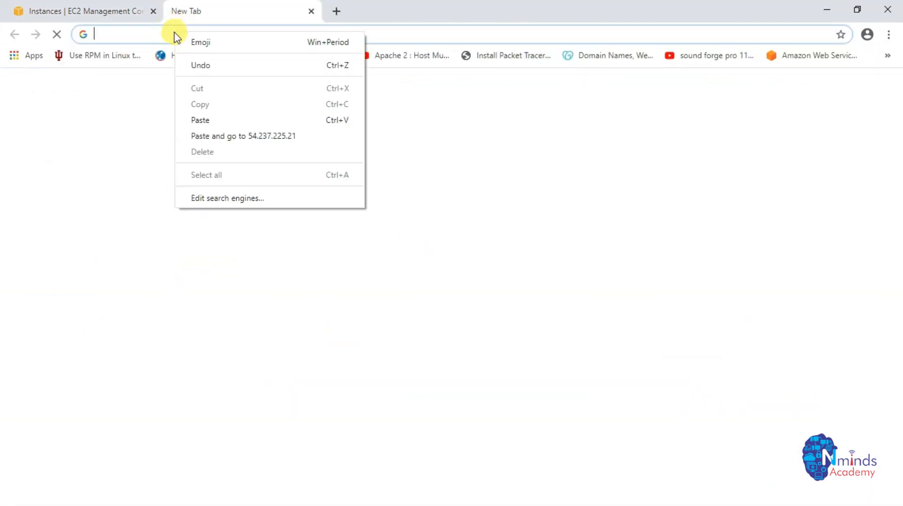
left_click(218, 119)
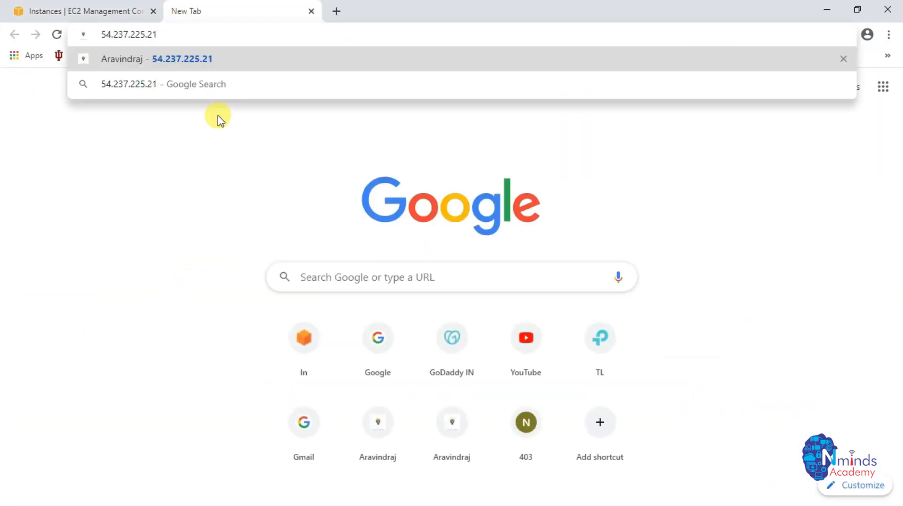
key("Return")
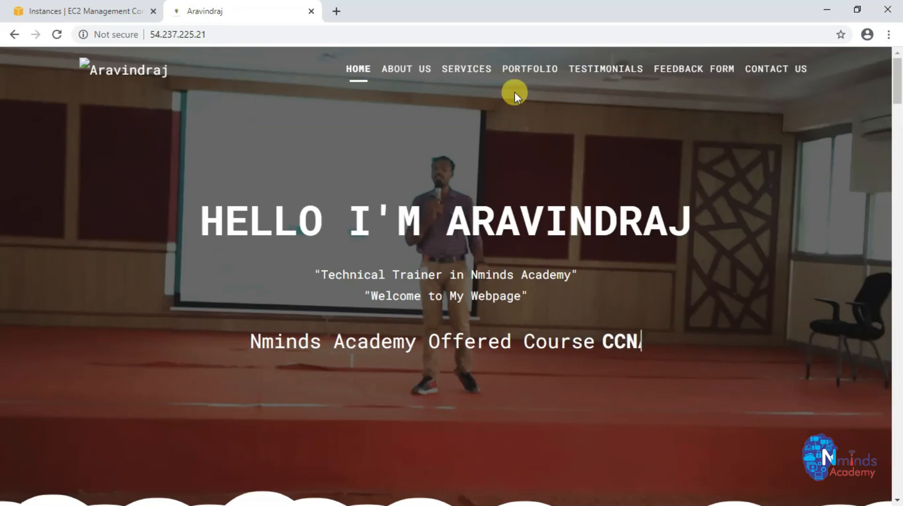
scroll(507, 141, "down", 8)
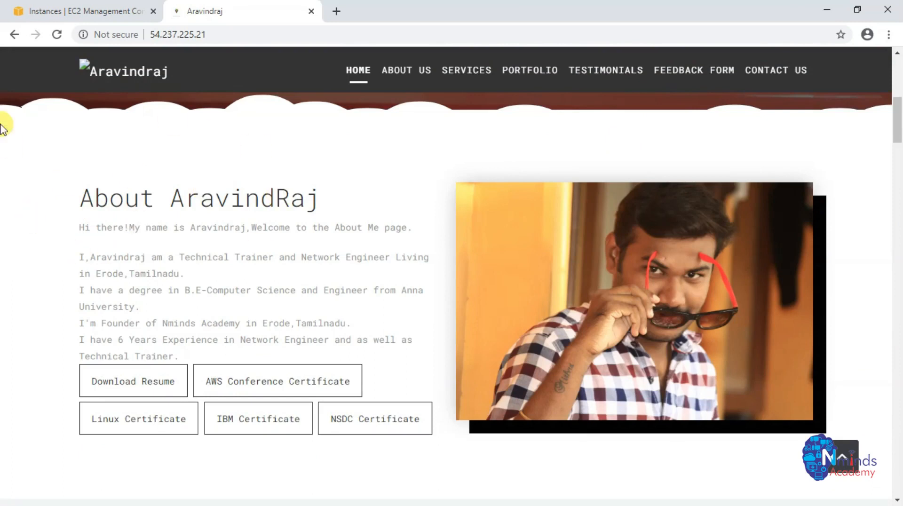
Compare the opened website's address with the IPv4 public IP in the instance's description.
left_click(72, 11)
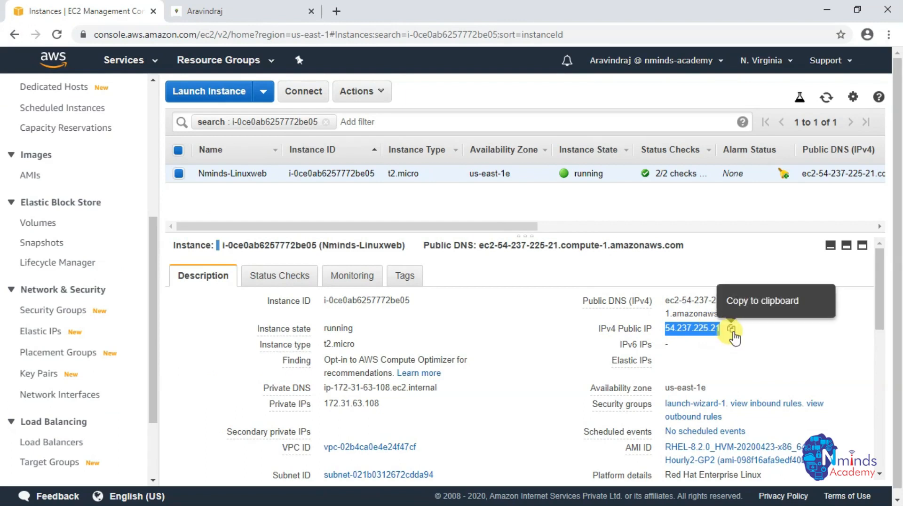
left_click(221, 10)
left_click(124, 14)
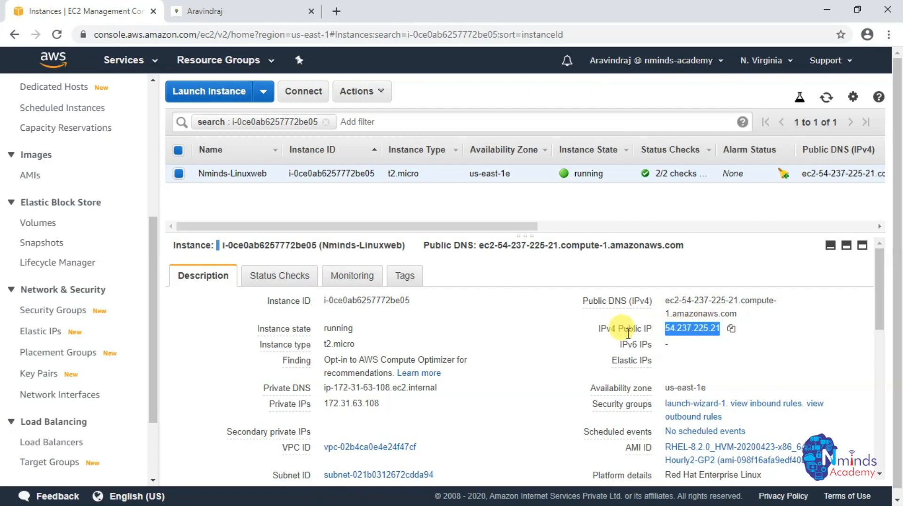
left_click(588, 337)
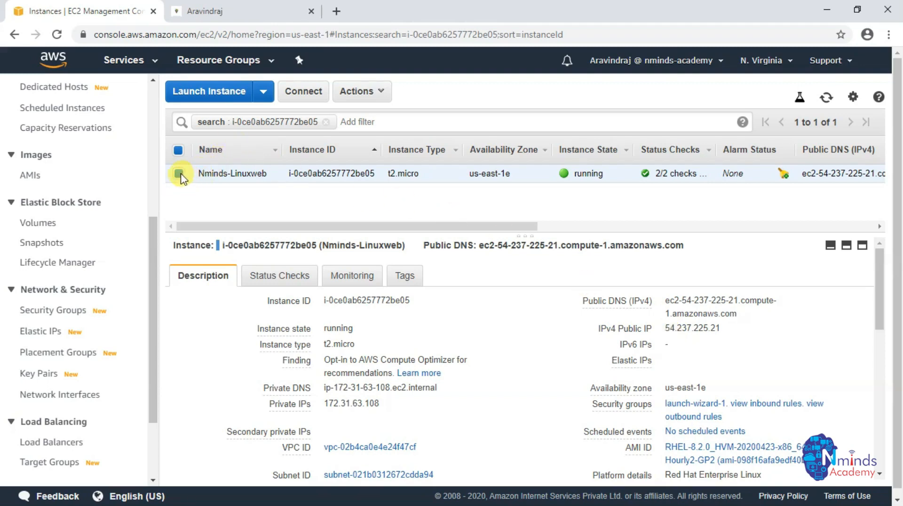
Stop the Nminds-Linuxweb instance and confirm the stop.
left_click(385, 96)
mouse_move(433, 180)
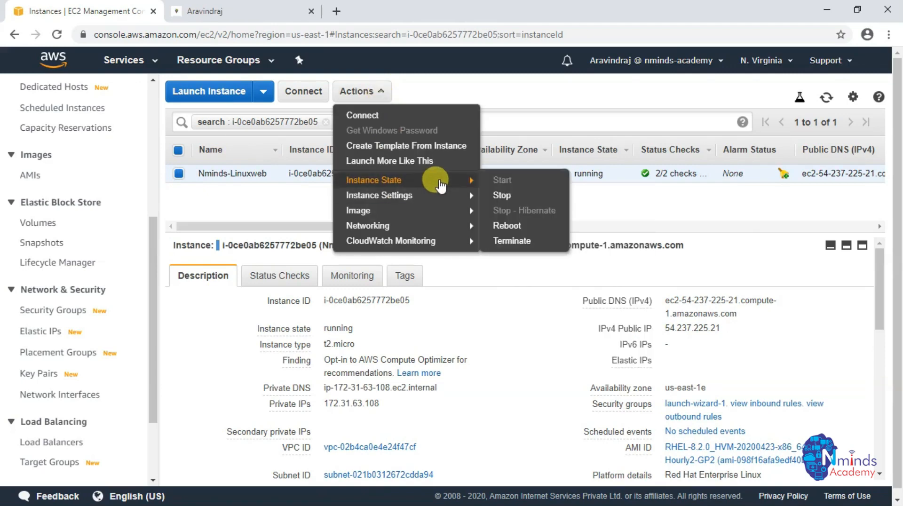
left_click(503, 195)
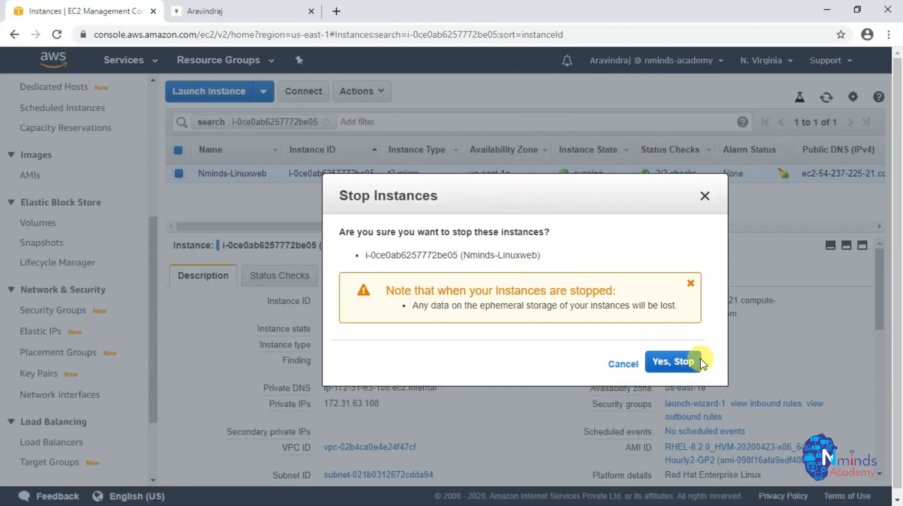
left_click(674, 362)
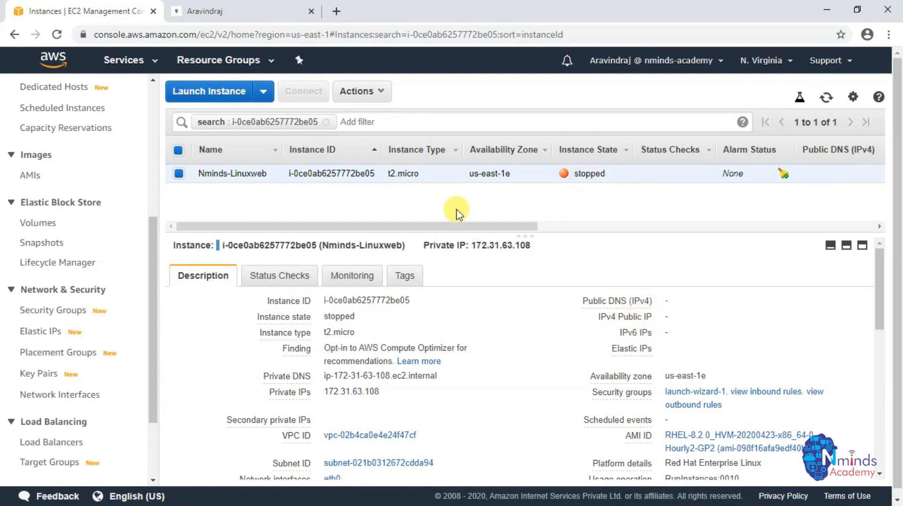
Start the stopped Nminds-Linuxweb instance again and confirm the start.
left_click(379, 94)
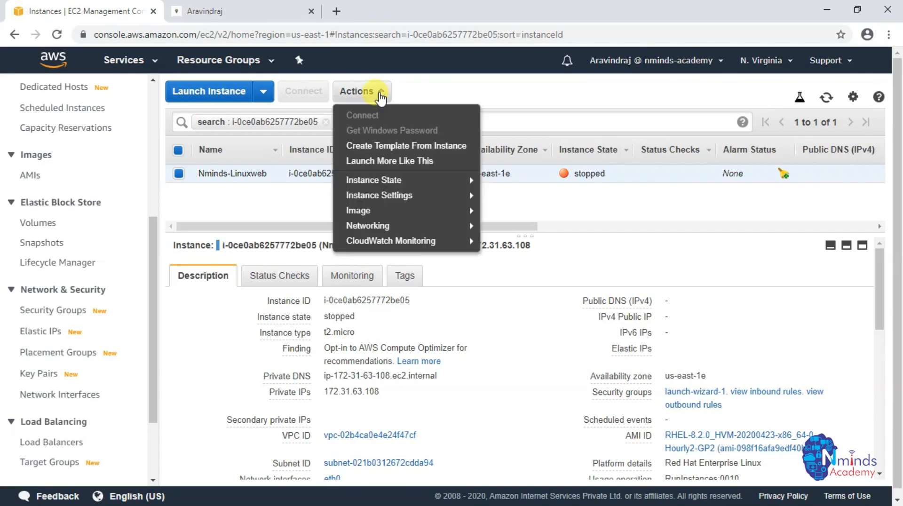
mouse_move(417, 181)
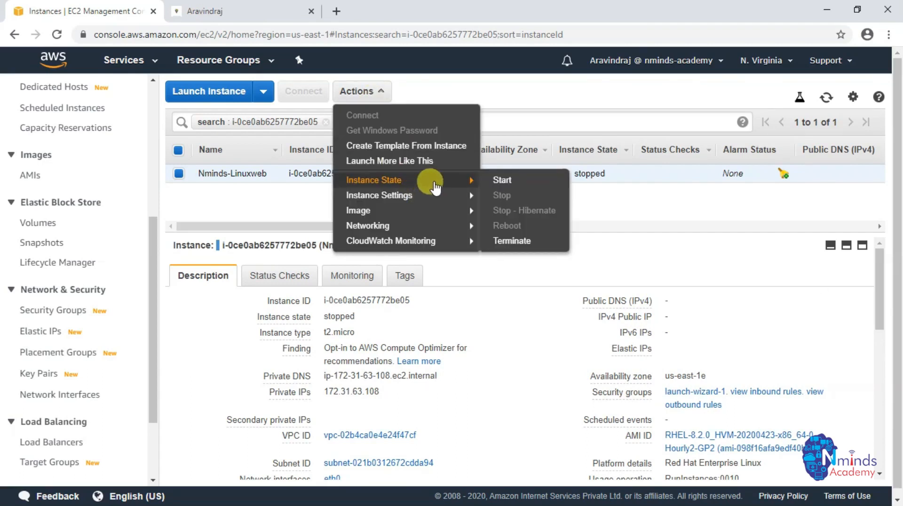
left_click(497, 184)
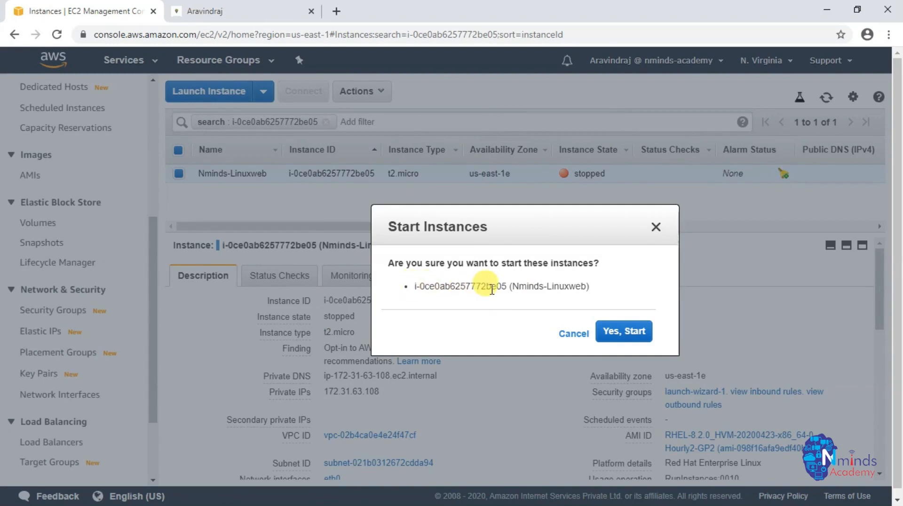
left_click(633, 334)
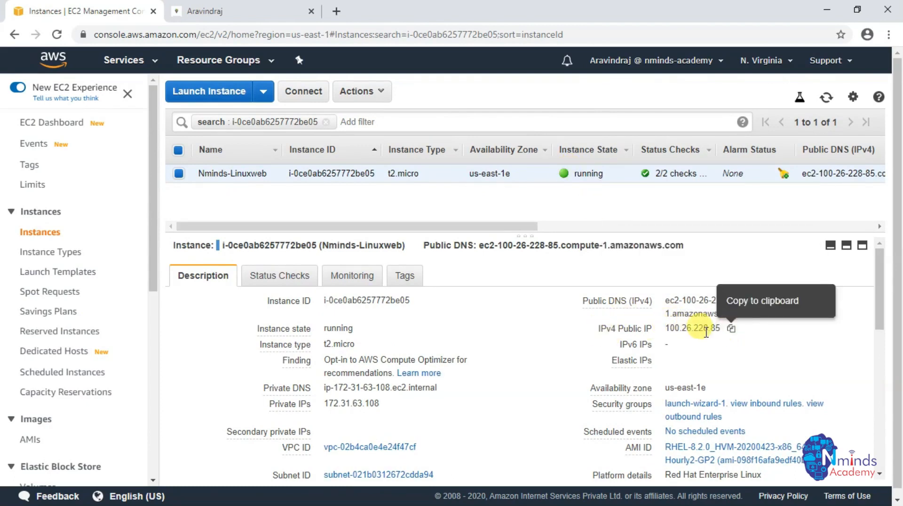
Compare the restarted instance's public IP with the website tab's address and reload the website at 54.237.225.21.
left_click(241, 10)
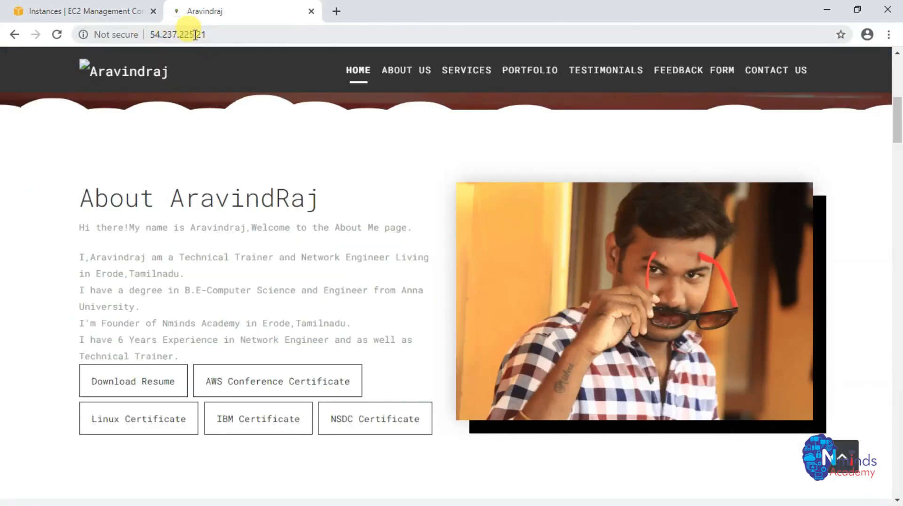
left_click(108, 16)
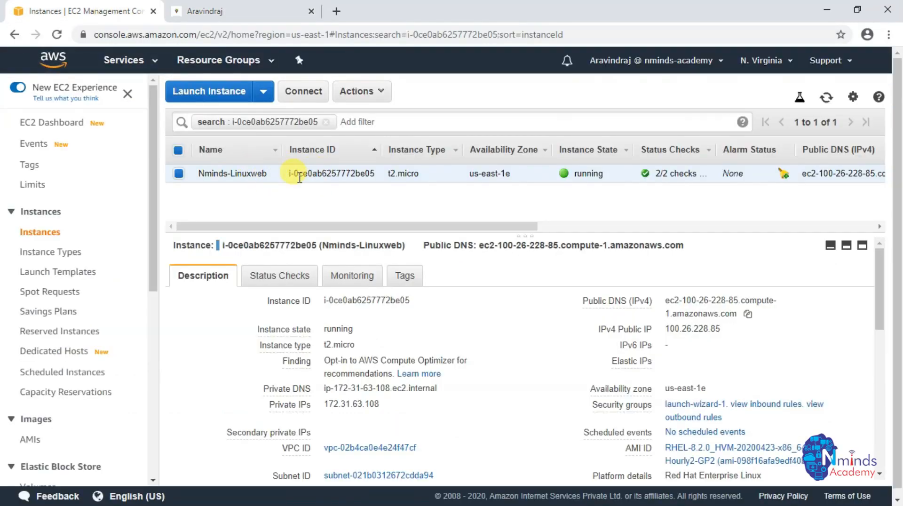
left_click(235, 14)
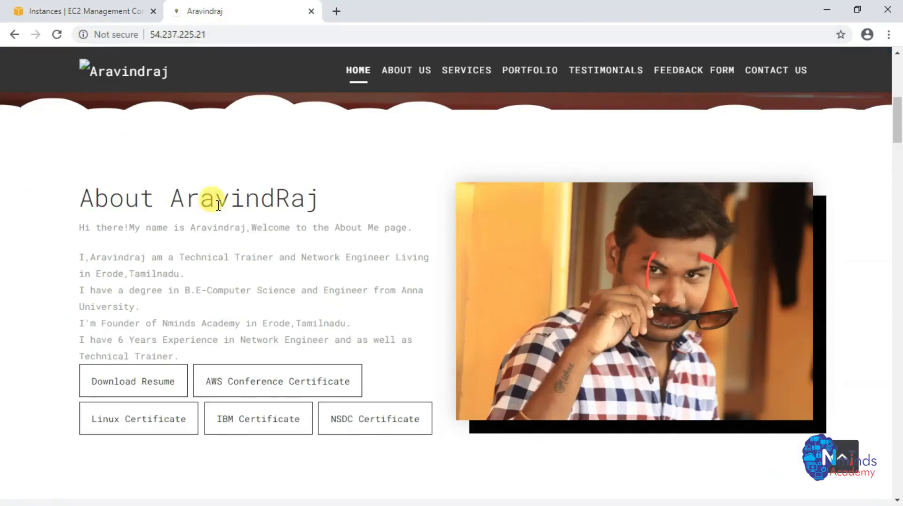
left_click(57, 37)
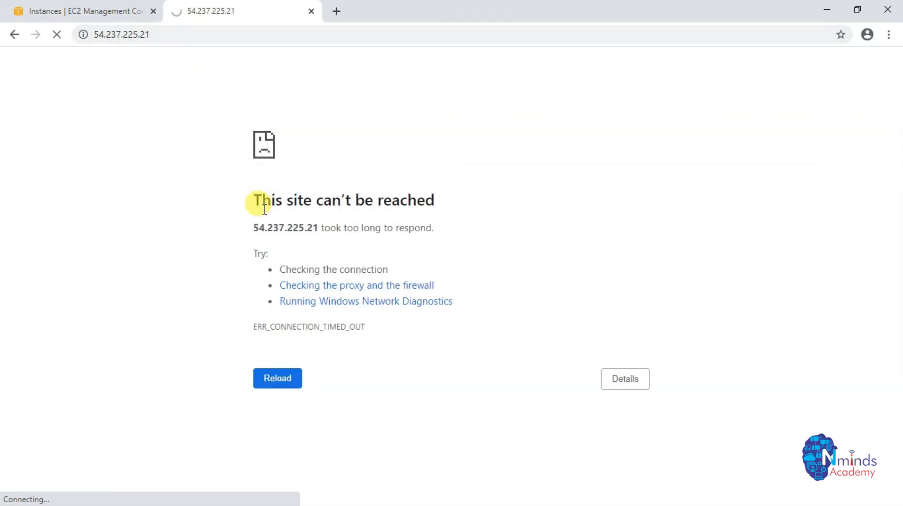
Copy the restarted instance's IPv4 public IP, open 100.26.228.85 in a new browser tab and look through the website.
left_click(118, 10)
mouse_move(671, 329)
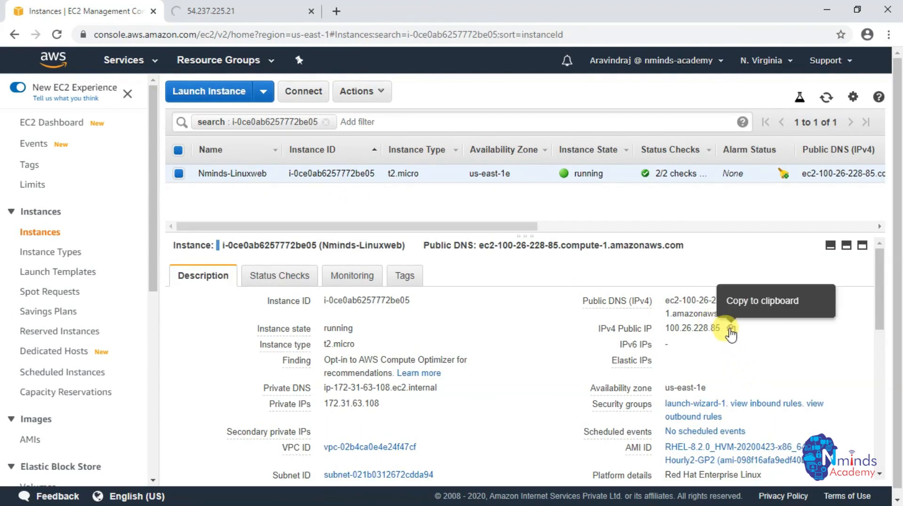
left_click(730, 329)
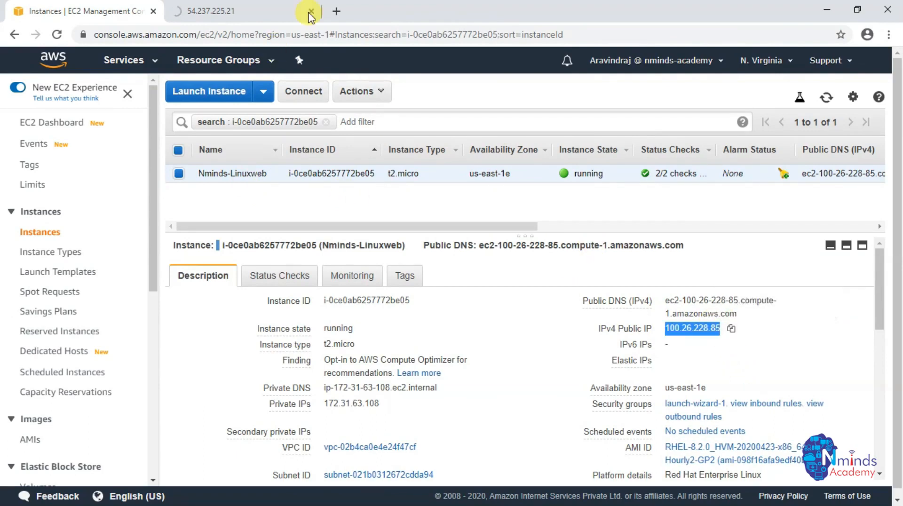
left_click(336, 11)
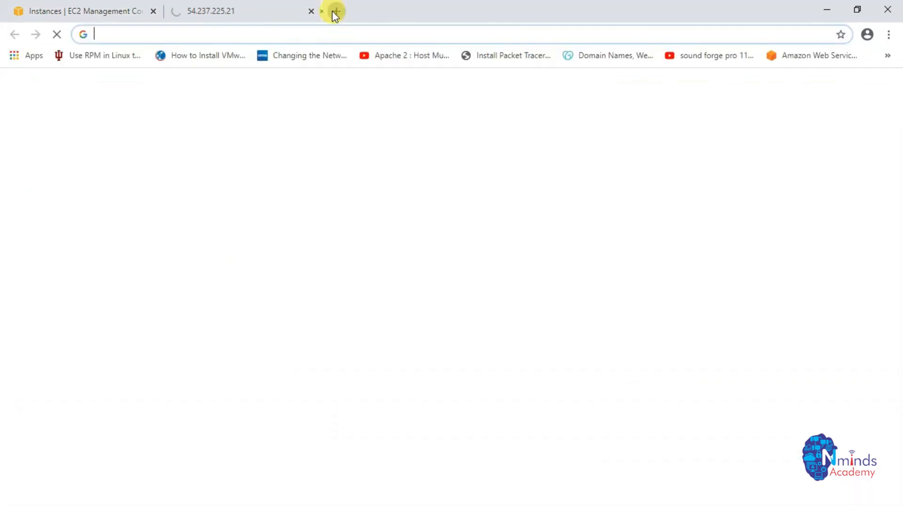
right_click(245, 30)
left_click(282, 117)
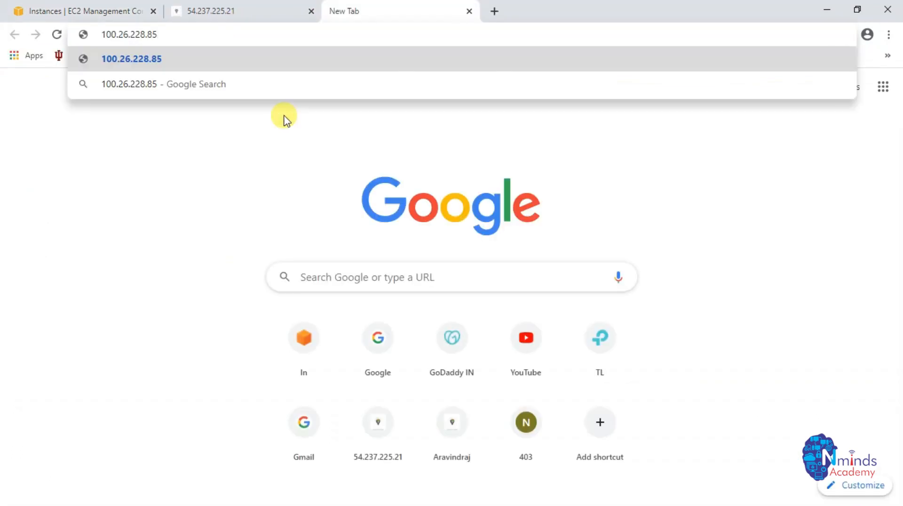
key("Return")
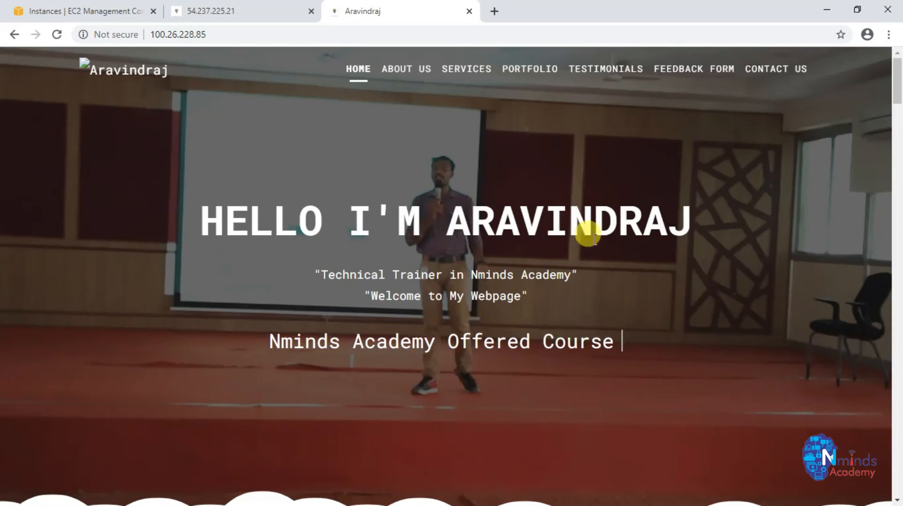
scroll(580, 268, "down", 7)
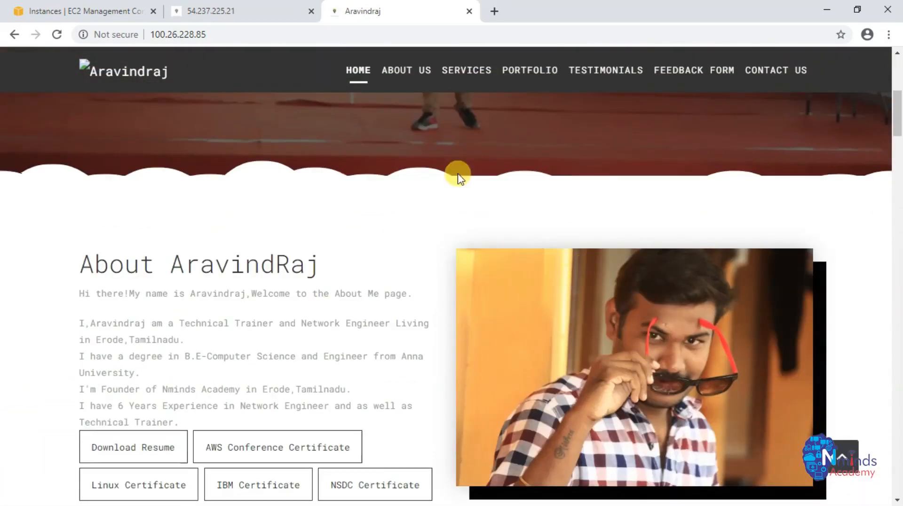
Compare the page at the old address 54.237.225.21 with the website at 100.26.228.85.
left_click(235, 13)
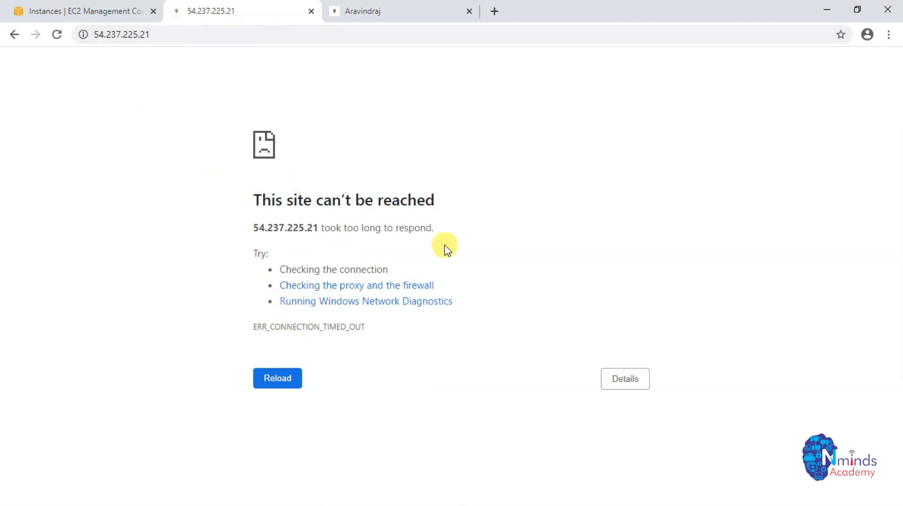
left_click(359, 14)
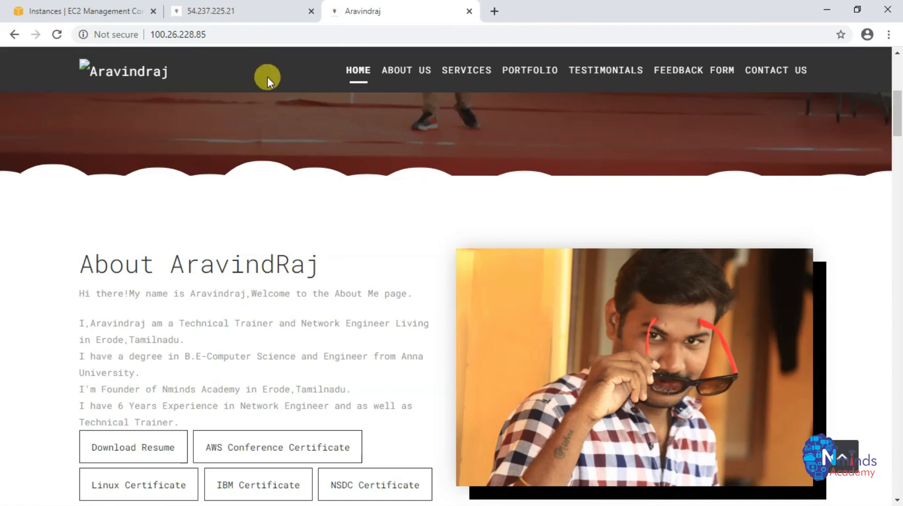
left_click(239, 15)
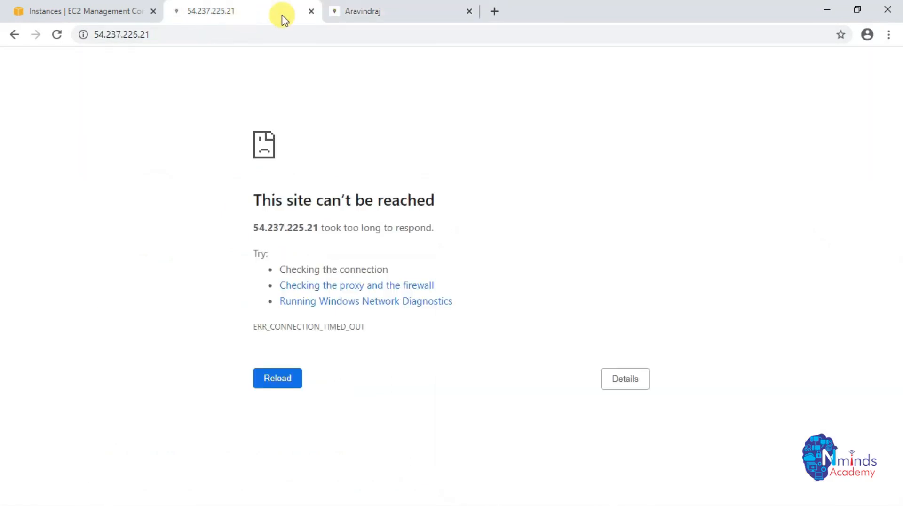
left_click(389, 13)
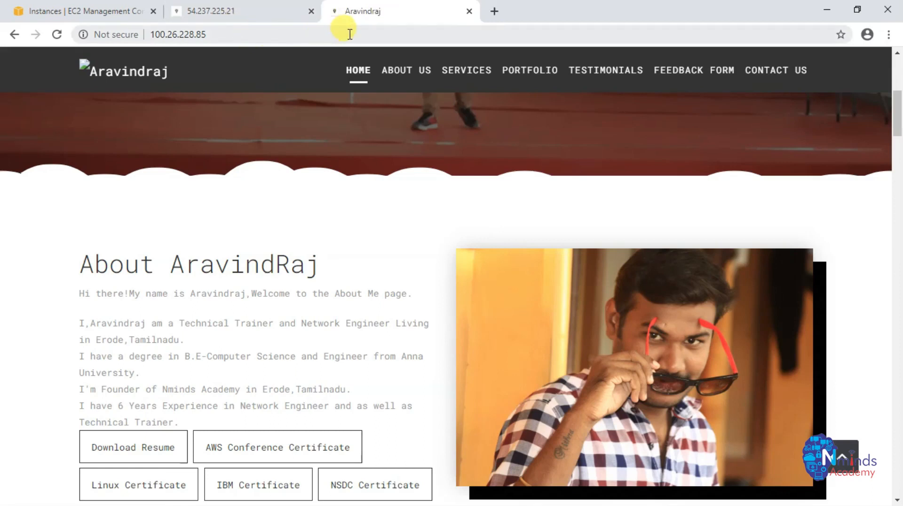
Allocate a new Elastic IP address from Amazon's pool of IPv4 addresses in the EC2 console.
left_click(122, 13)
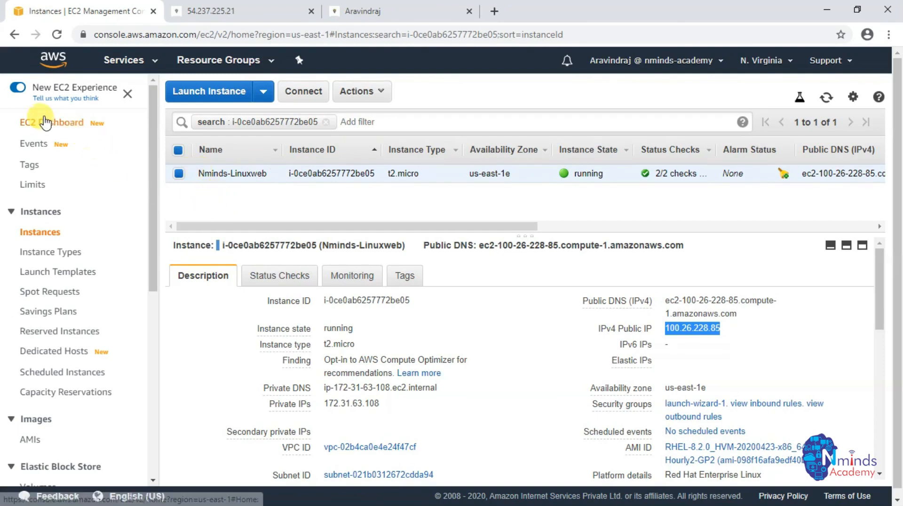
left_click_drag(151, 242, 159, 376)
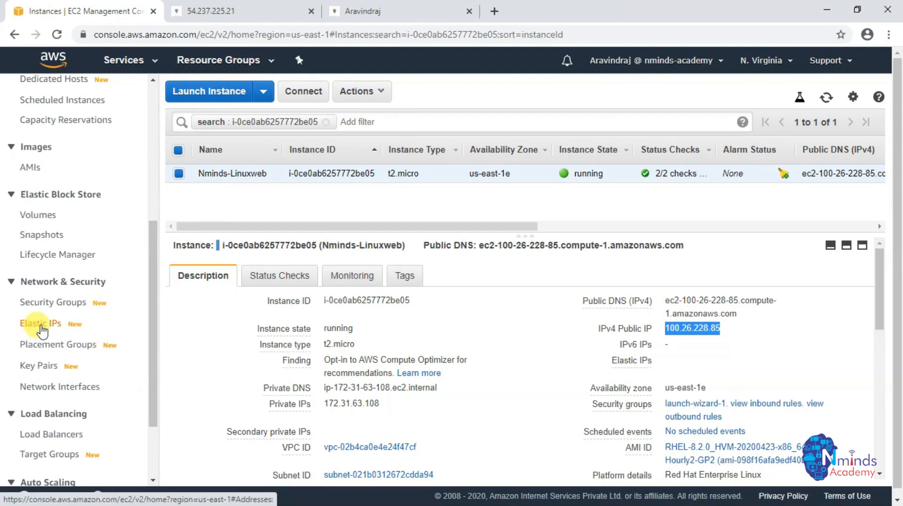
left_click(41, 325)
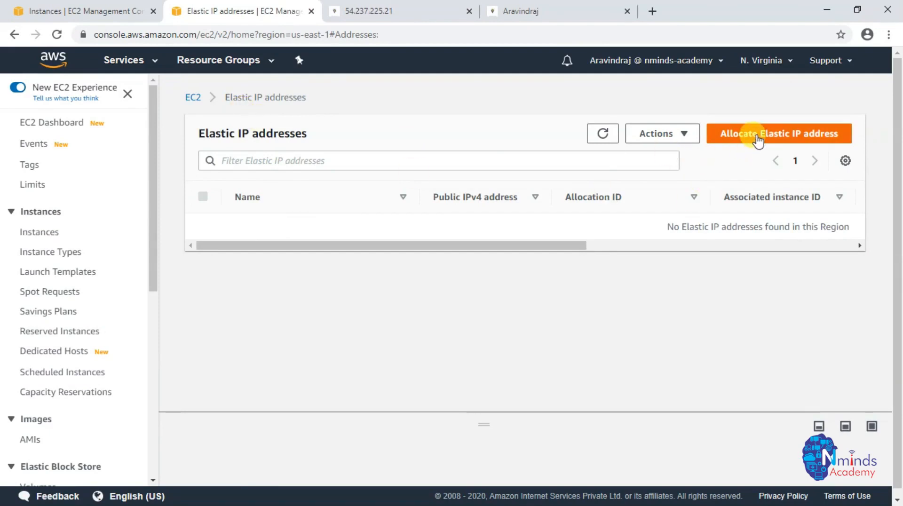
left_click(758, 139)
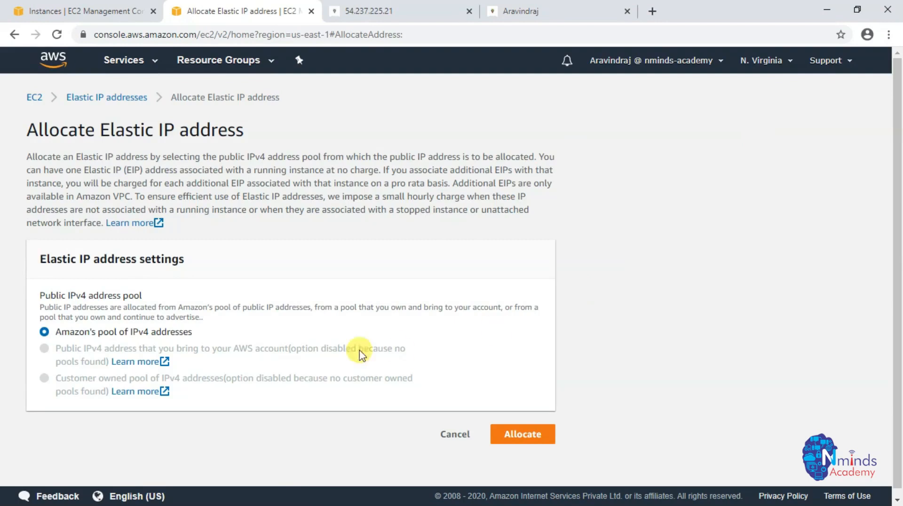
scroll(256, 262, "down", 1)
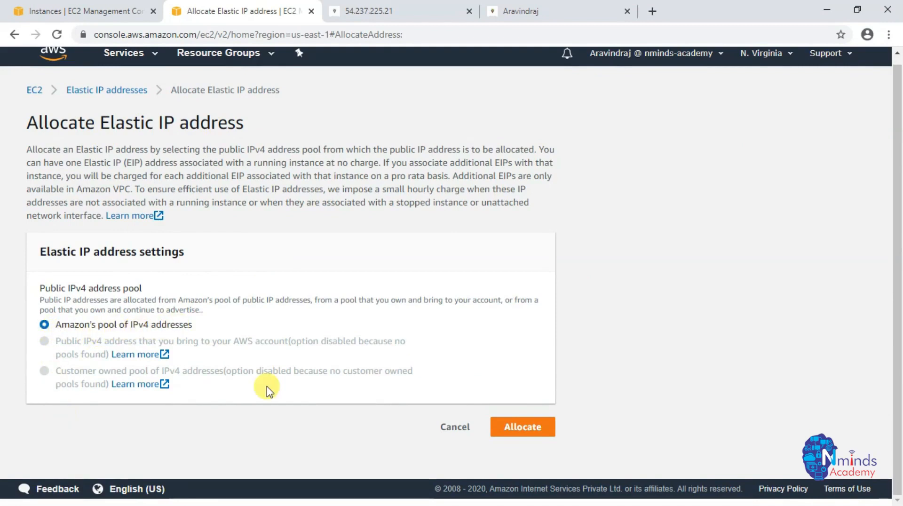
left_click(530, 432)
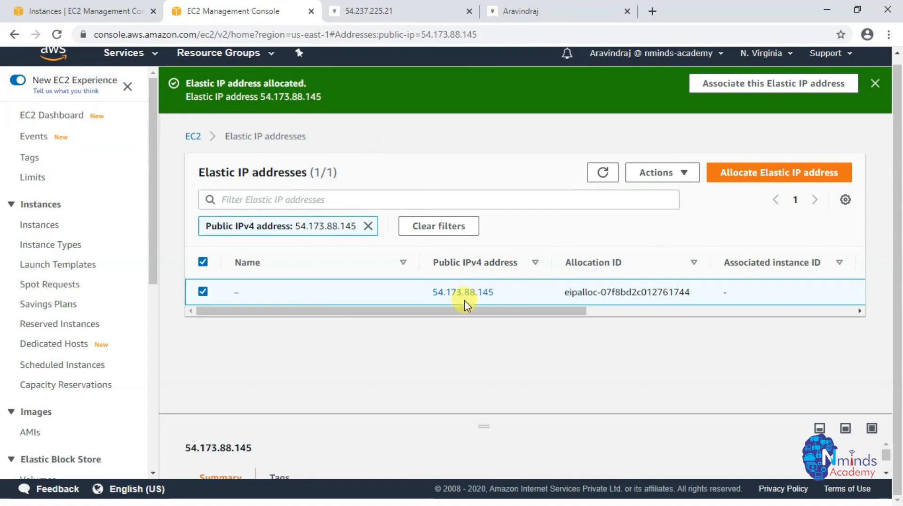
Enlarge the details area of the allocated Elastic IP address and compare it with the Nminds-Linuxweb instance's details.
left_click_drag(500, 413, 471, 346)
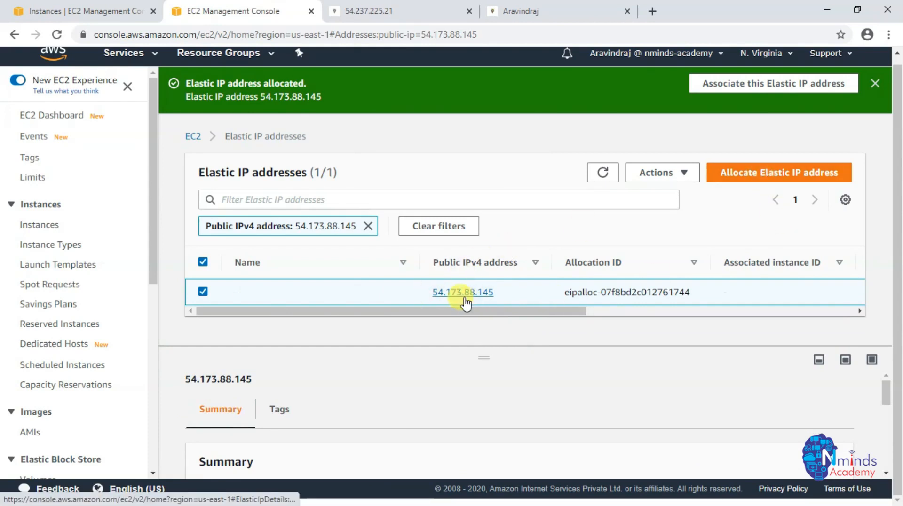
left_click(117, 11)
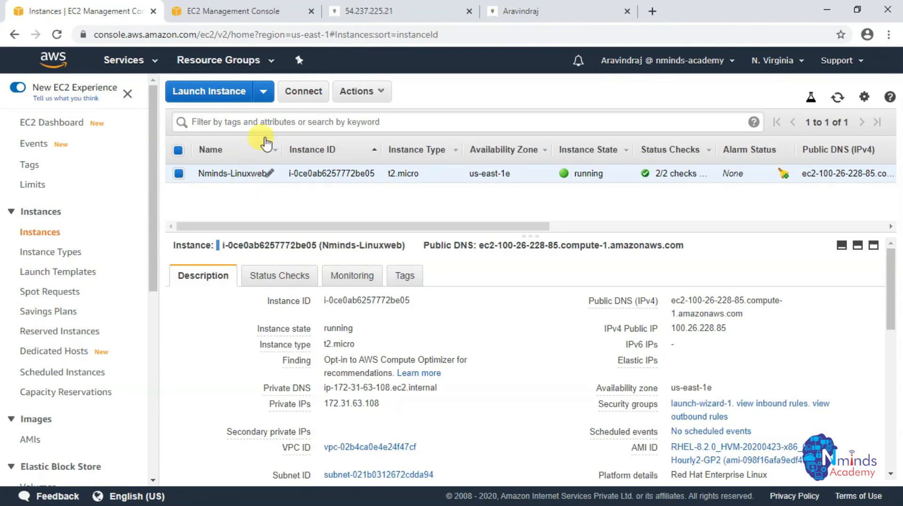
left_click(261, 9)
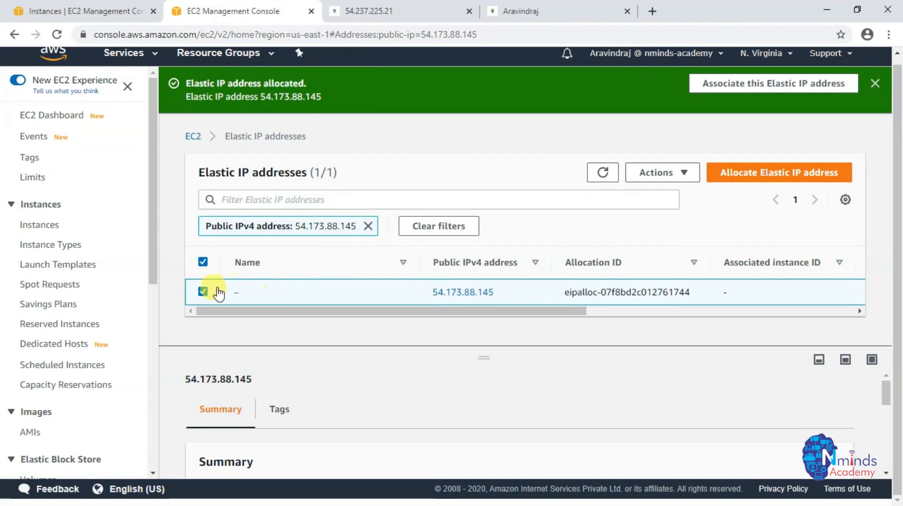
Associate the Elastic IP address 54.173.88.145 with the running Nminds-Linuxweb instance, using Instance as the resource type.
left_click(203, 292)
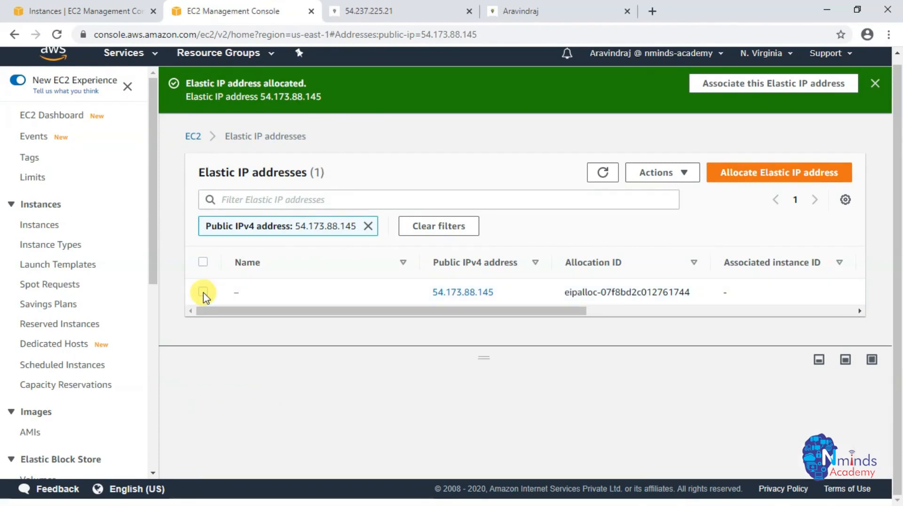
left_click(203, 292)
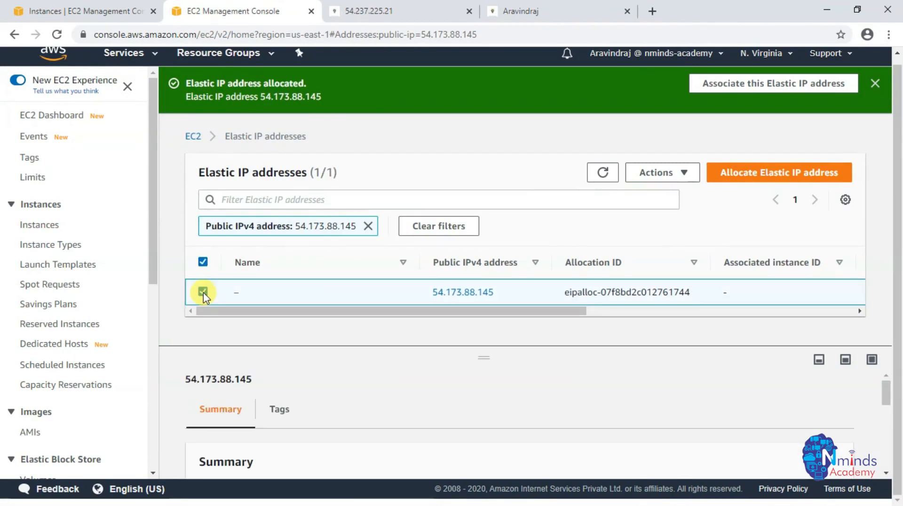
left_click(684, 179)
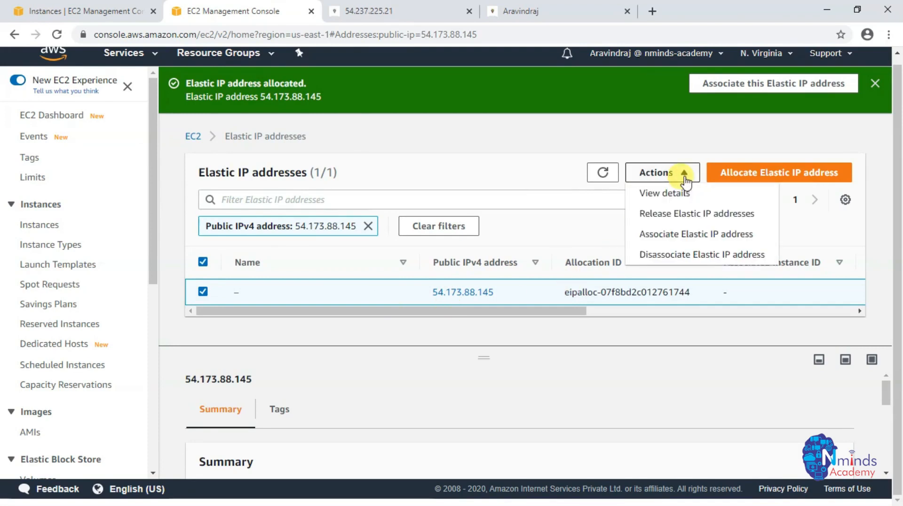
left_click(690, 235)
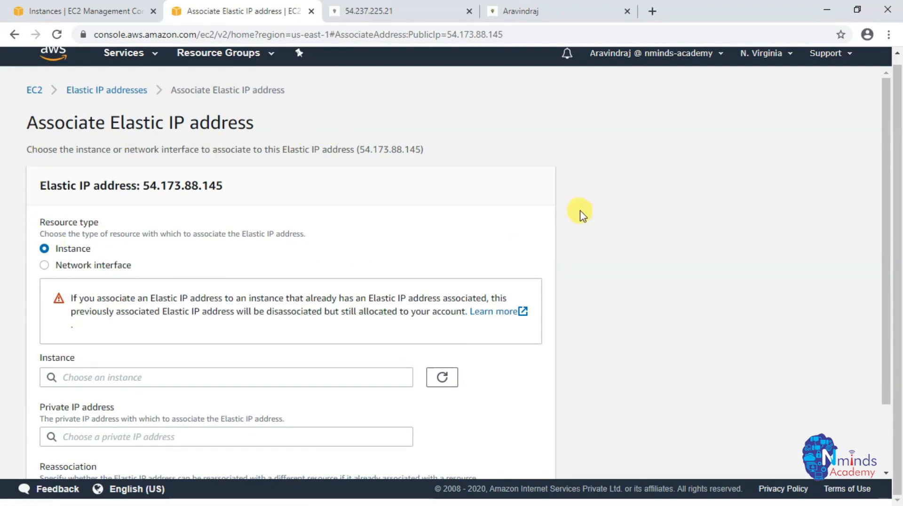
scroll(578, 212, "down", 2)
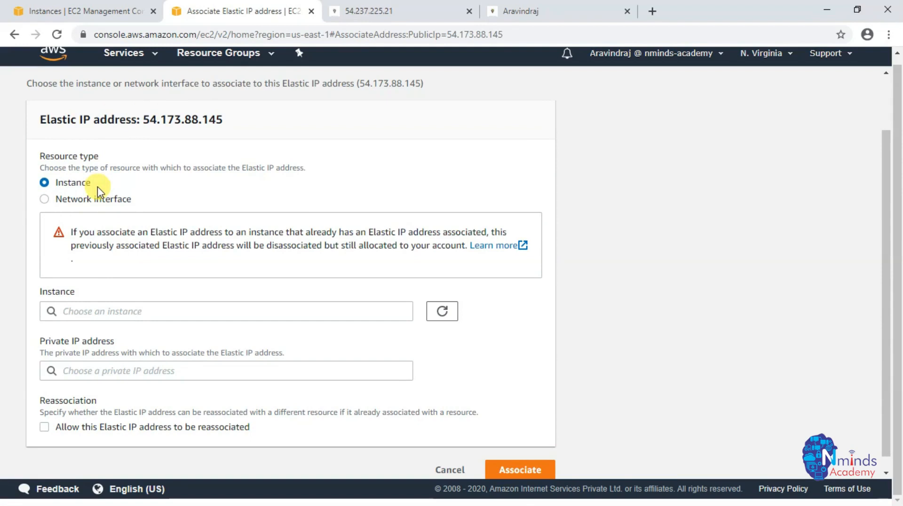
left_click(116, 312)
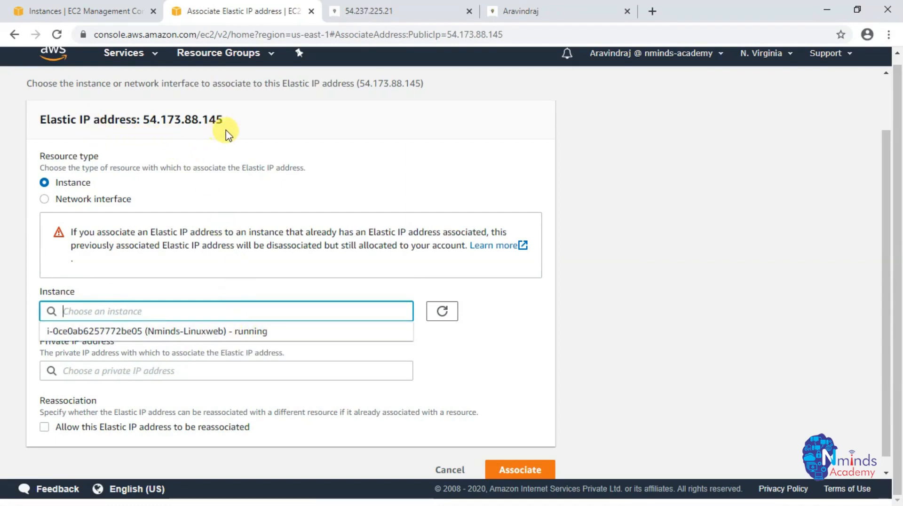
left_click(226, 330)
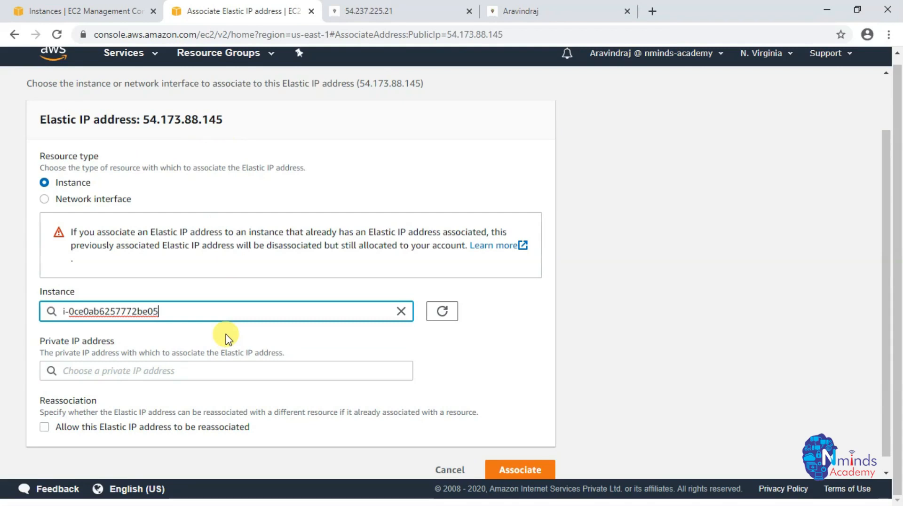
scroll(225, 335, "down", 1)
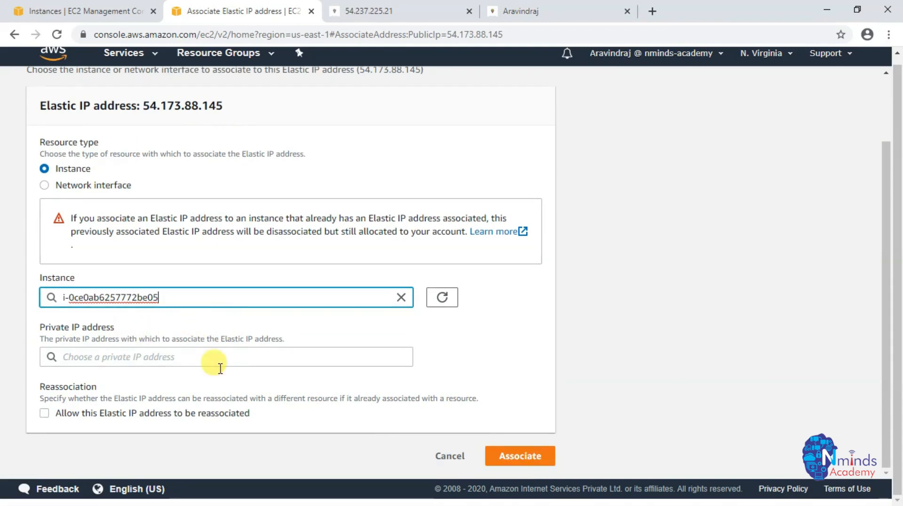
left_click(504, 456)
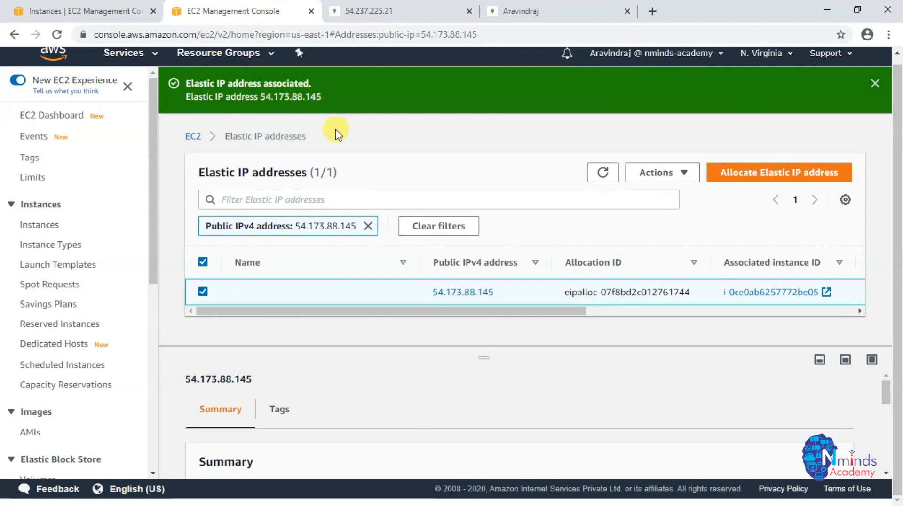
Refresh the instance list and check the public IP and Elastic IP of Nminds-Linuxweb.
left_click(85, 14)
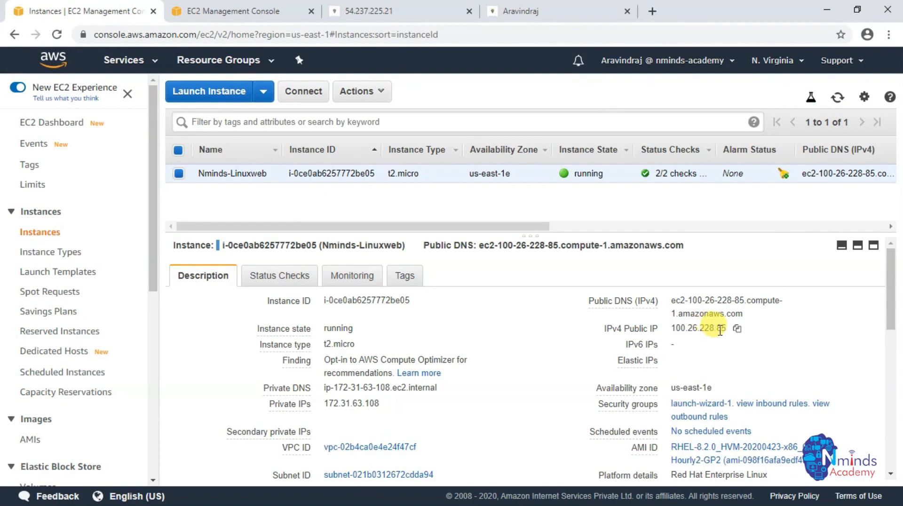
mouse_move(639, 404)
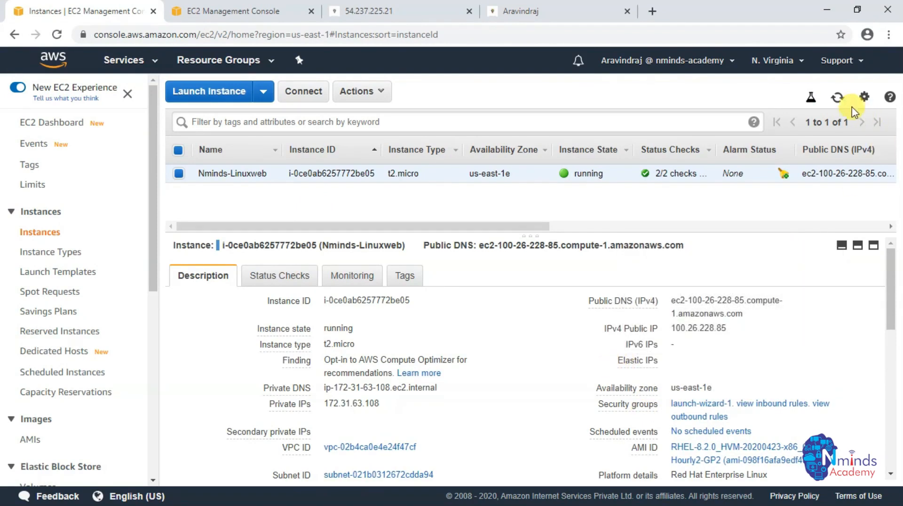
left_click(836, 97)
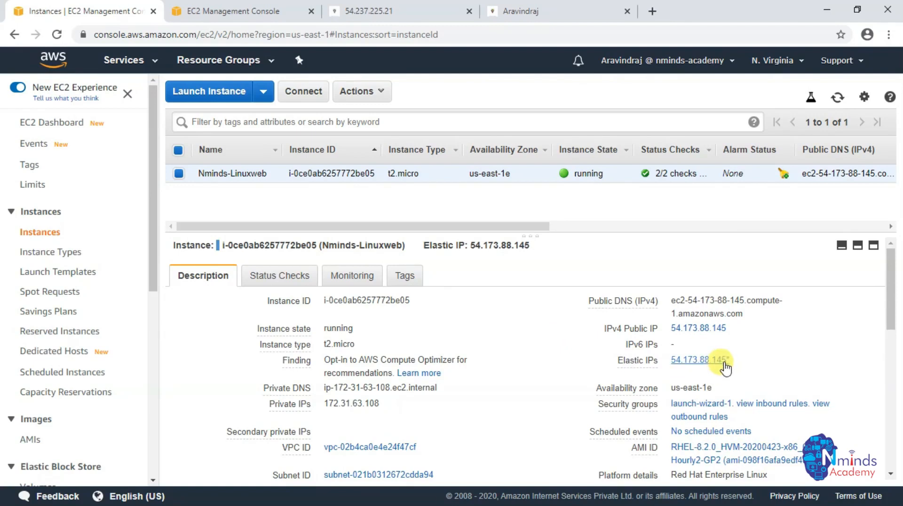
Copy the Nminds-Linuxweb instance's IPv4 public IP and open the website at 54.173.88.145 in a new browser tab.
left_click(550, 12)
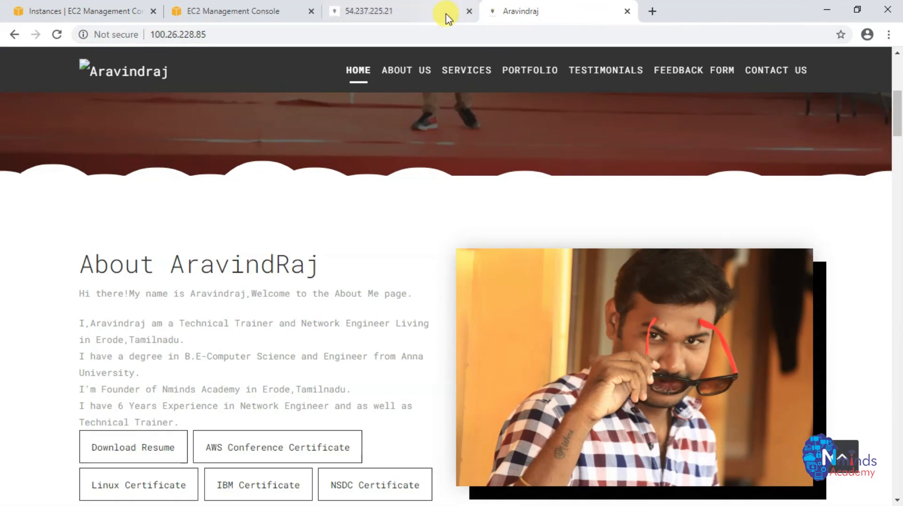
left_click(100, 12)
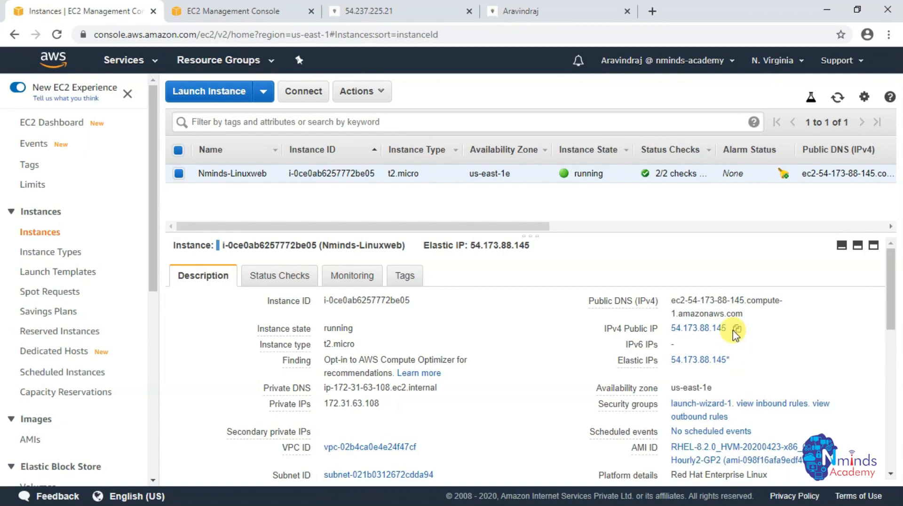
left_click(736, 328)
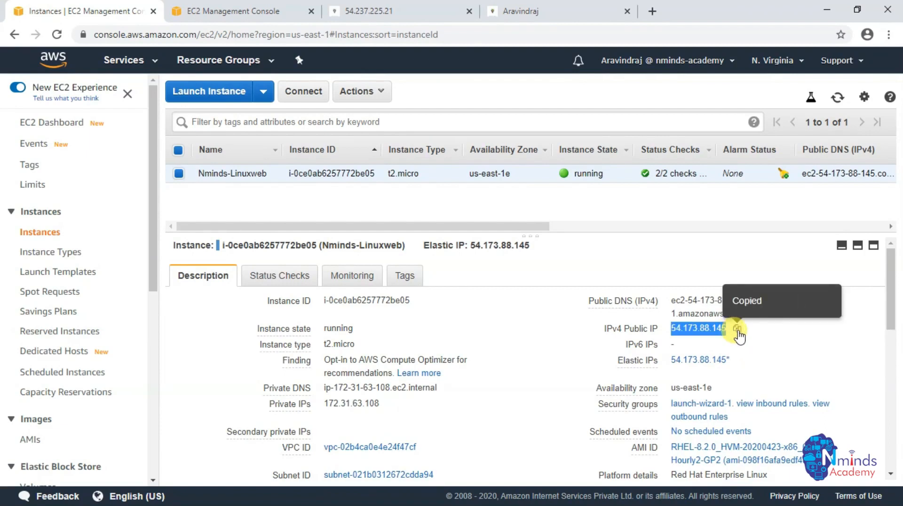
left_click(652, 11)
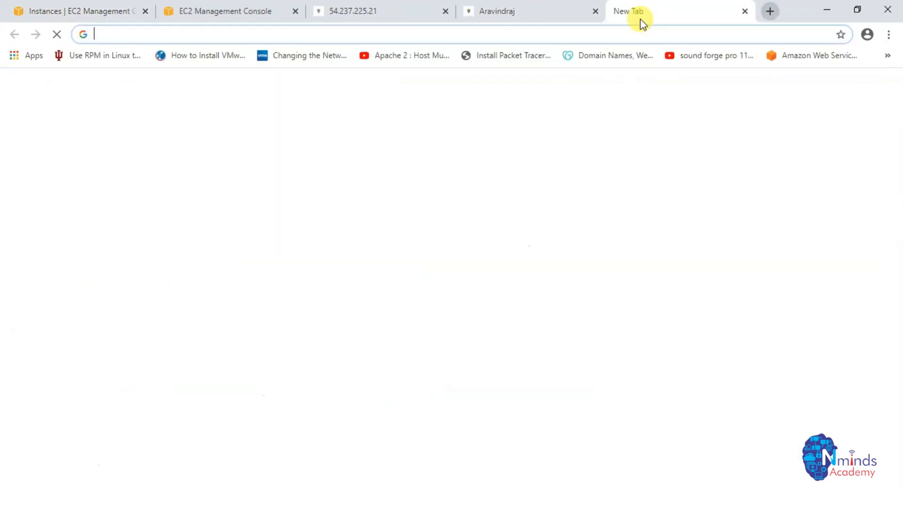
right_click(297, 37)
left_click(322, 126)
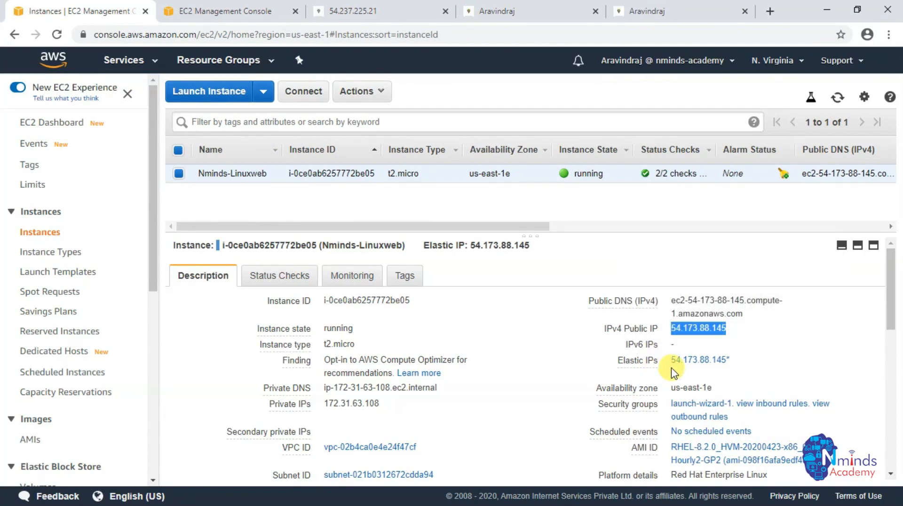
left_click(647, 12)
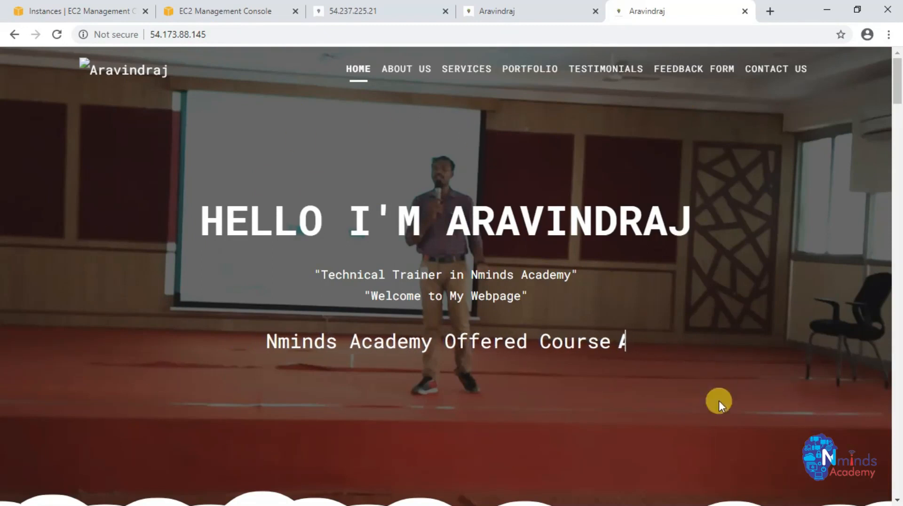
Close the two browser tabs at the outdated addresses 54.237.225.21 and 100.26.228.85.
left_click(382, 18)
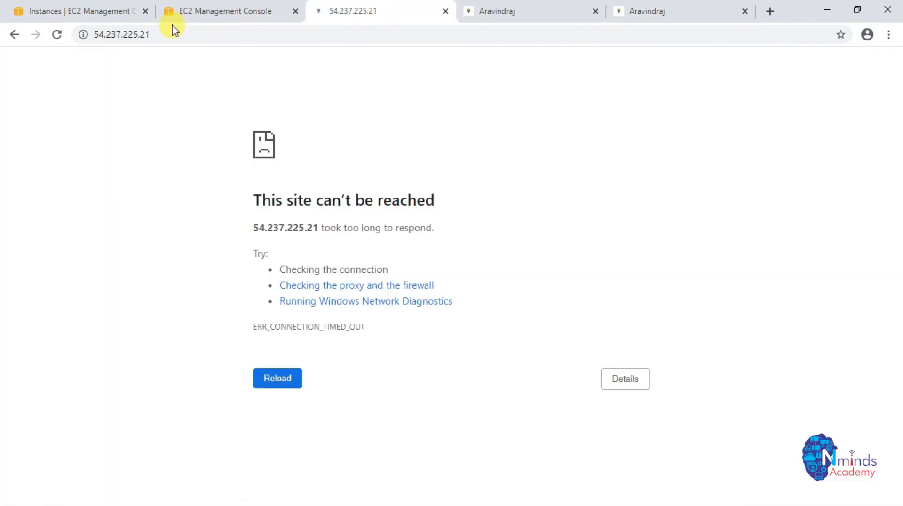
left_click(446, 11)
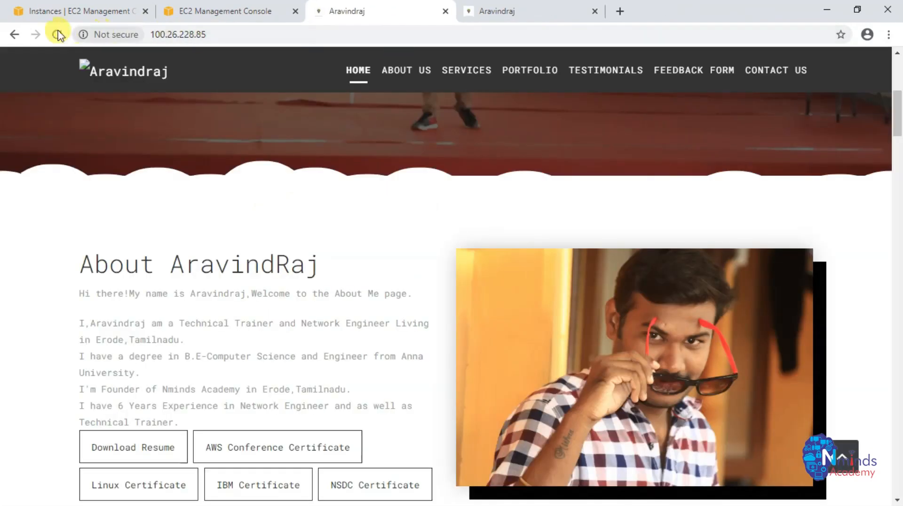
left_click(445, 11)
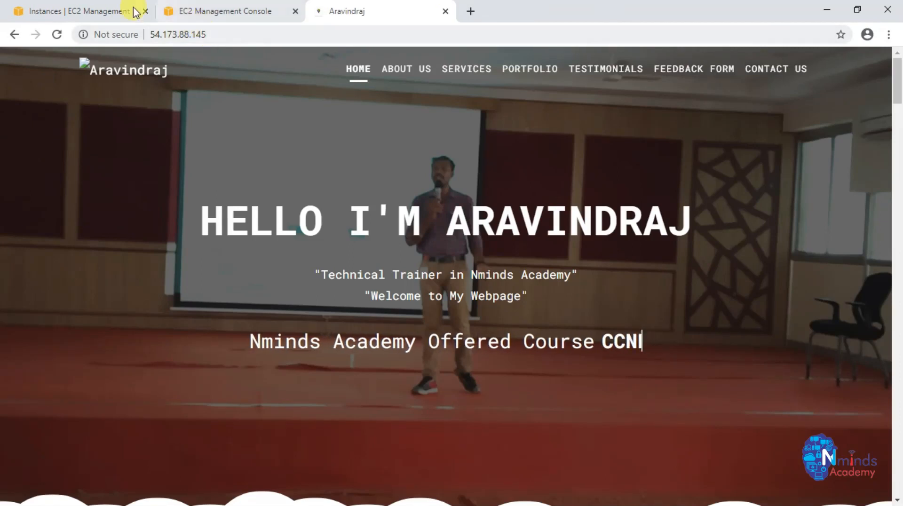
Compare the instance's IPv4 public IP with the address of the remaining website tab, ending on the instance list.
left_click(91, 10)
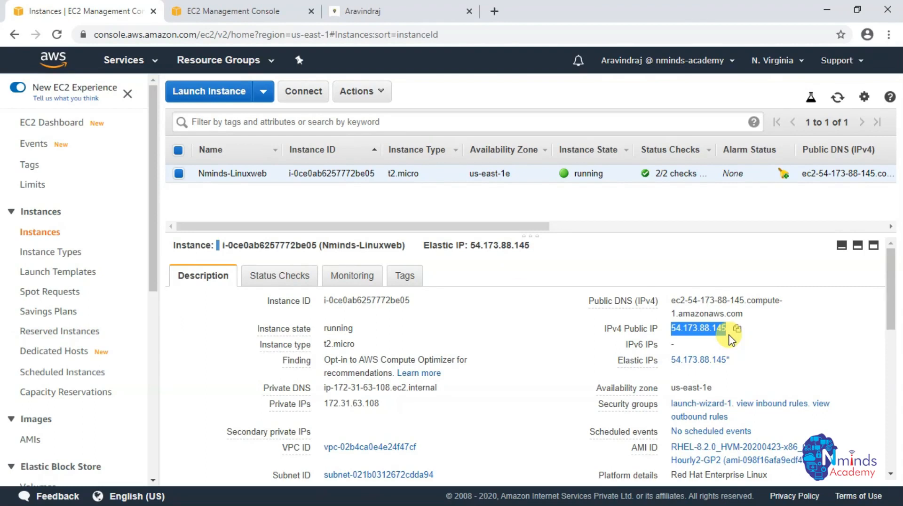
left_click(413, 19)
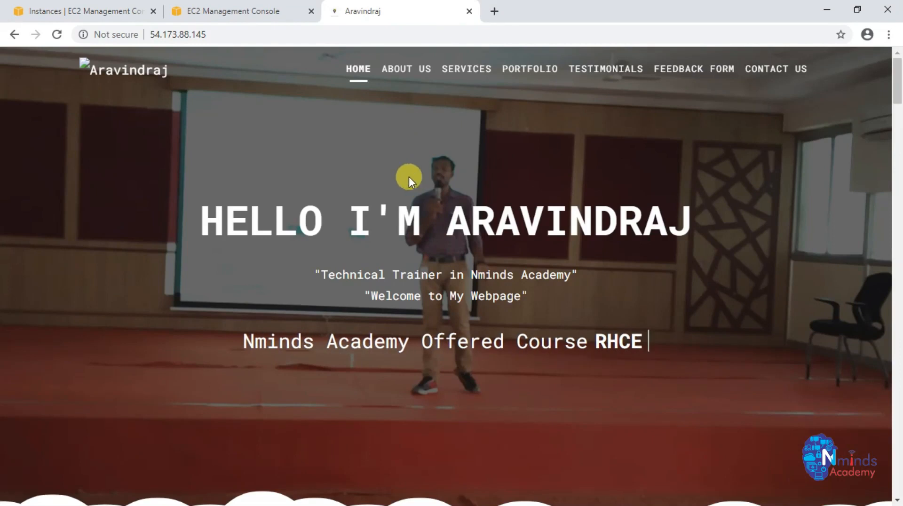
left_click(102, 11)
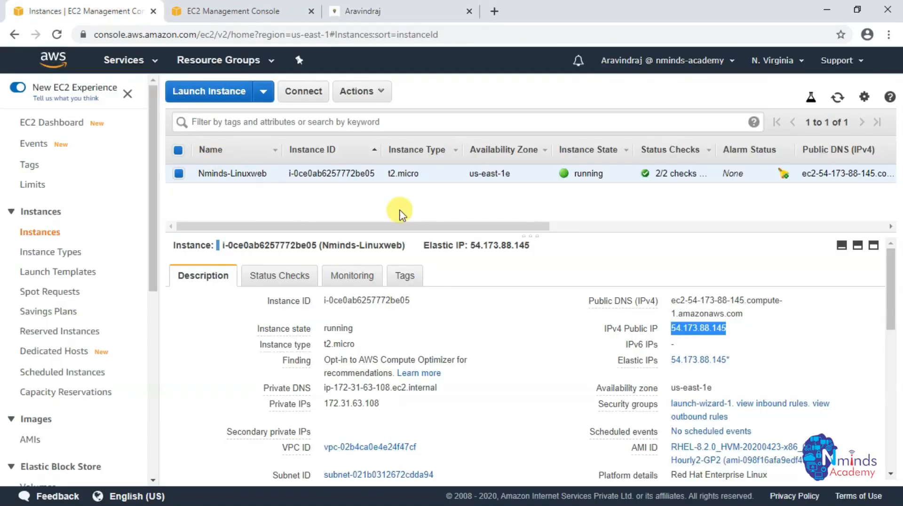